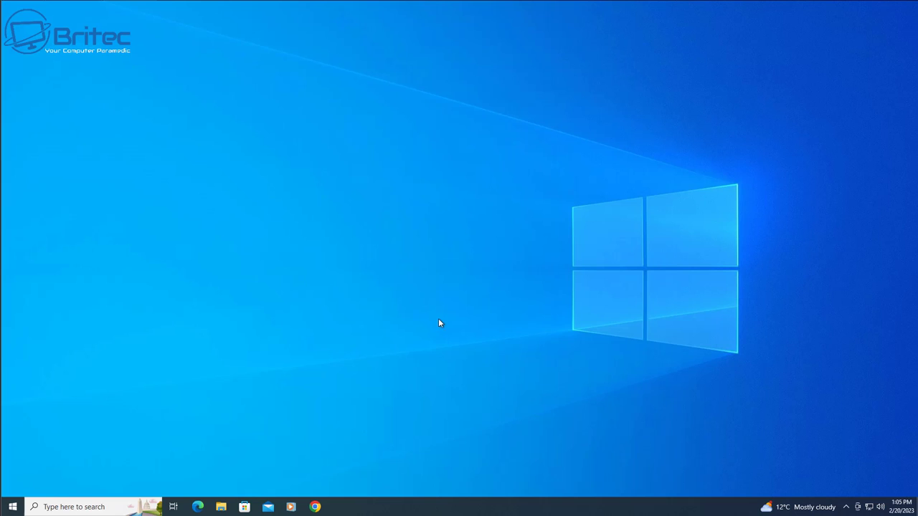
Step: Open Chrome and go to the copied pxc-coding.com DoNotSpy11 download page address
{"action": "left_click", "coordinate": [316, 507]}
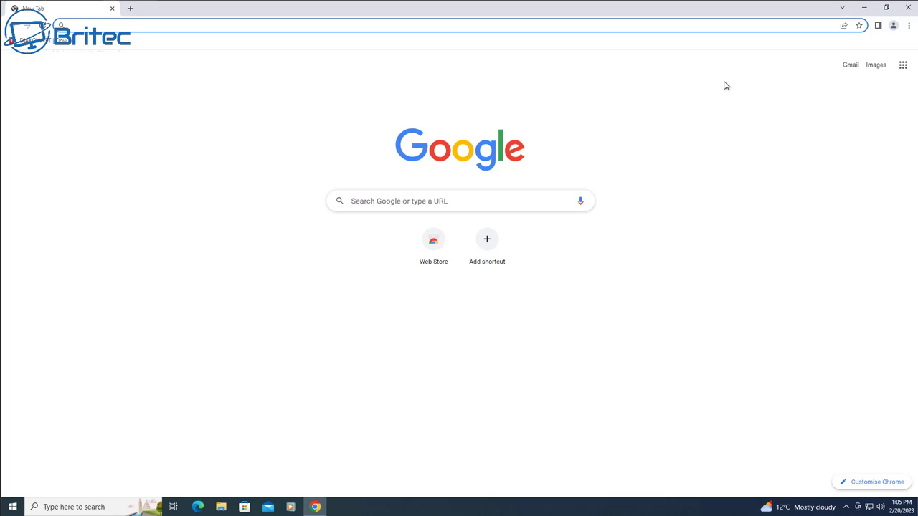
{"action": "right_click", "coordinate": [746, 25]}
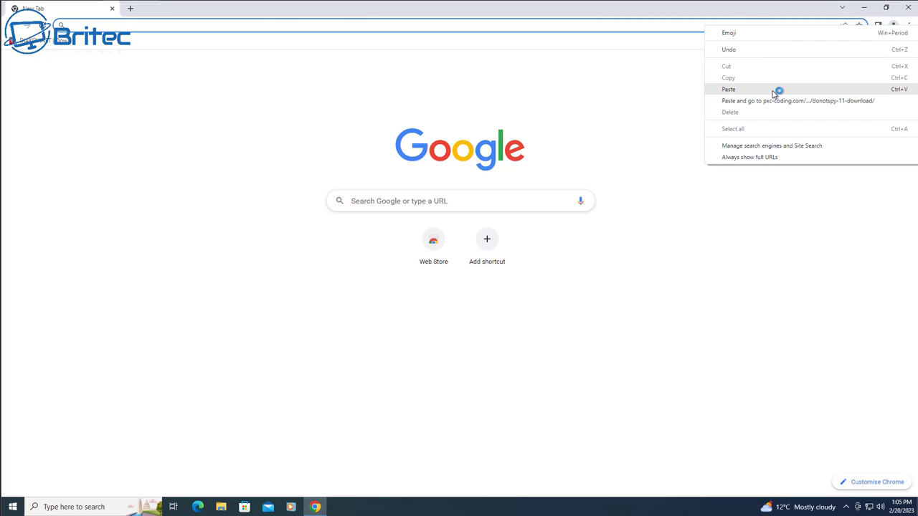
{"action": "left_click", "coordinate": [776, 90]}
{"action": "key", "text": "Return"}
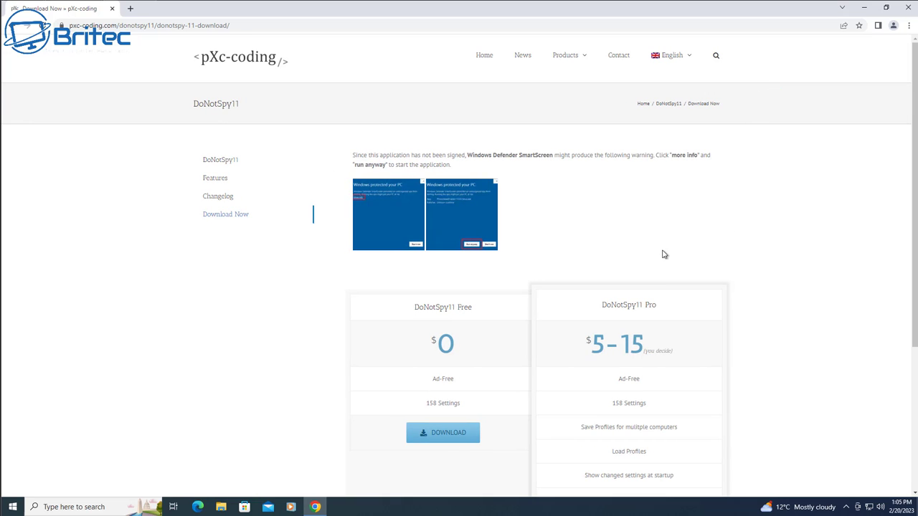
Step: Download the free edition of DoNotSpy11 from the download page
{"action": "scroll", "coordinate": [526, 350], "scroll_direction": "down", "scroll_amount": 2}
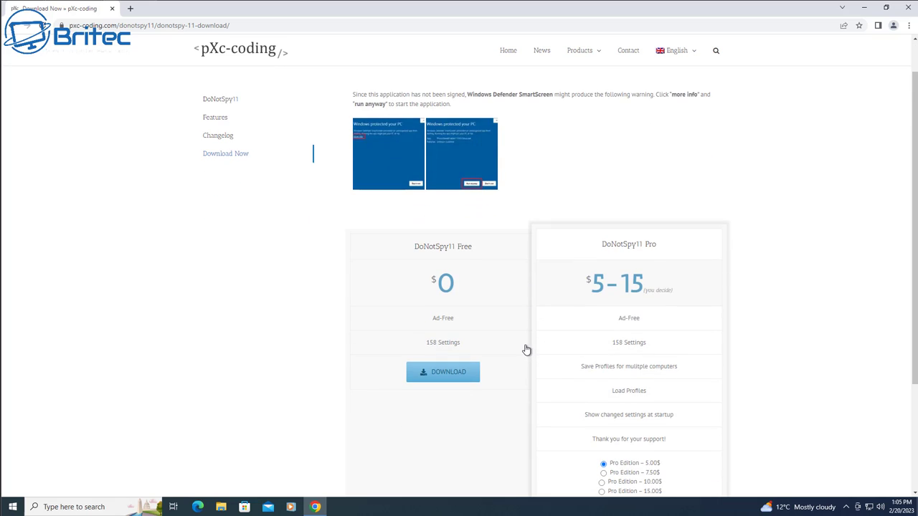
{"action": "scroll", "coordinate": [526, 350], "scroll_direction": "down", "scroll_amount": 1}
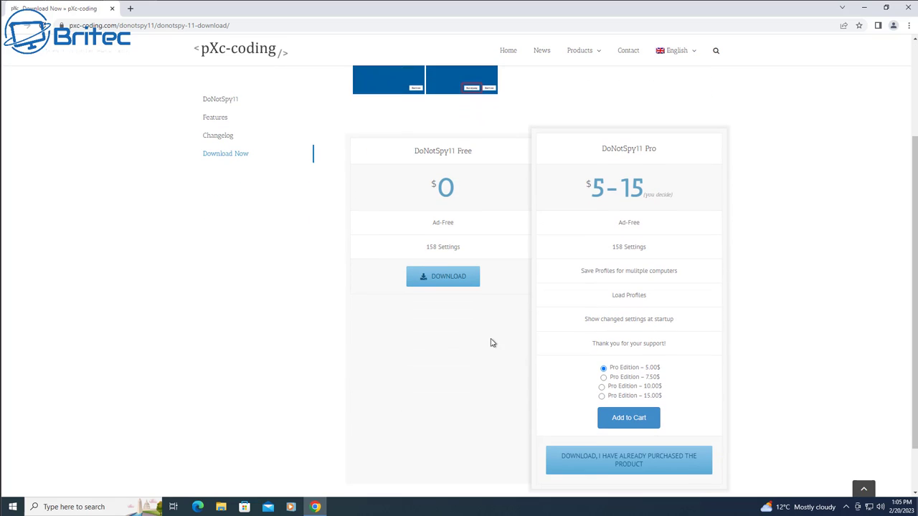
{"action": "left_click", "coordinate": [444, 285]}
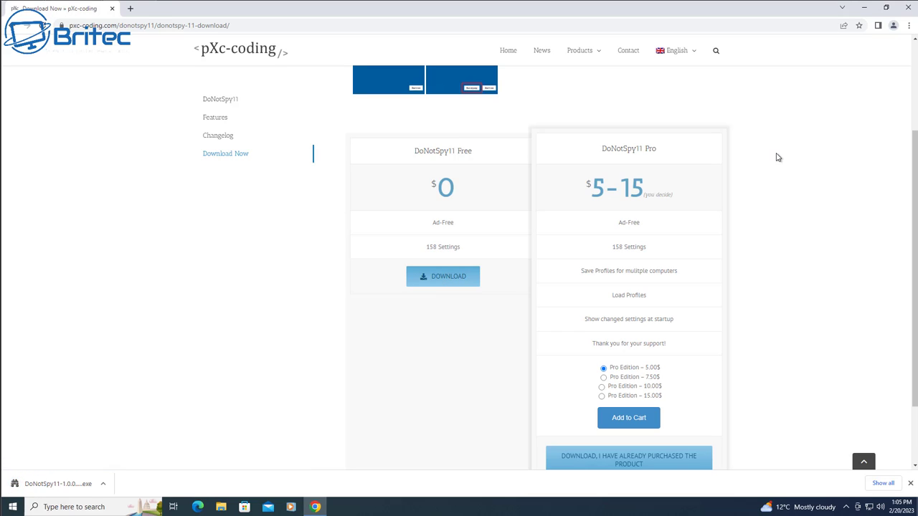
Step: Run the downloaded DoNotSpy11 installer with administrator permission, minimize the browser, and choose English as the setup language
{"action": "left_click", "coordinate": [63, 486]}
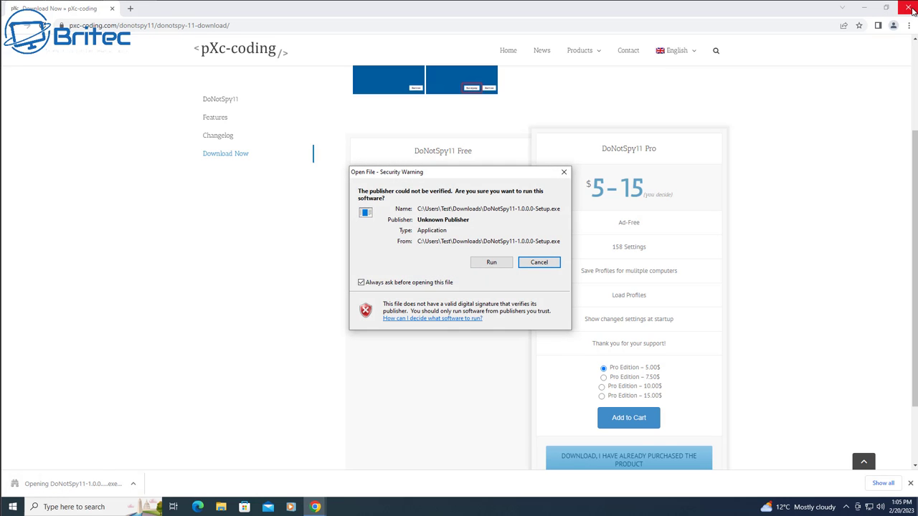
{"action": "left_click", "coordinate": [863, 8]}
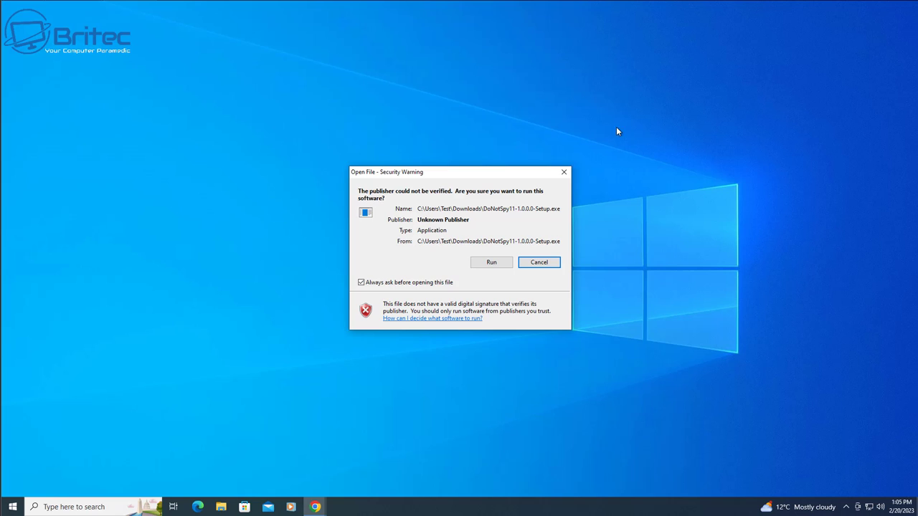
{"action": "left_click", "coordinate": [489, 263]}
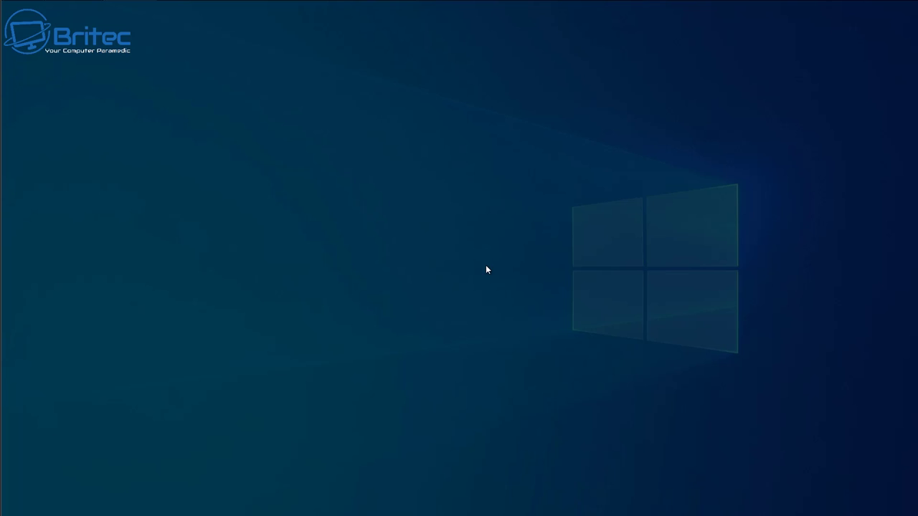
{"action": "left_click", "coordinate": [416, 323]}
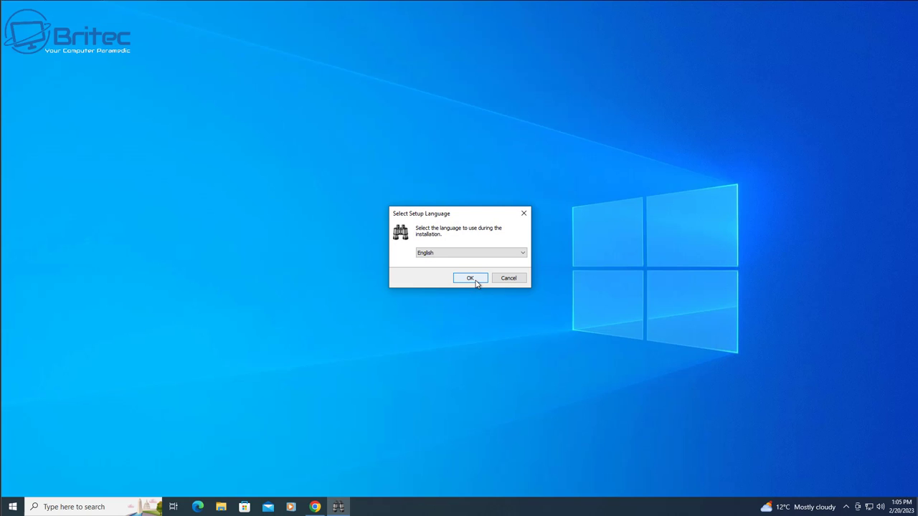
{"action": "left_click", "coordinate": [474, 279]}
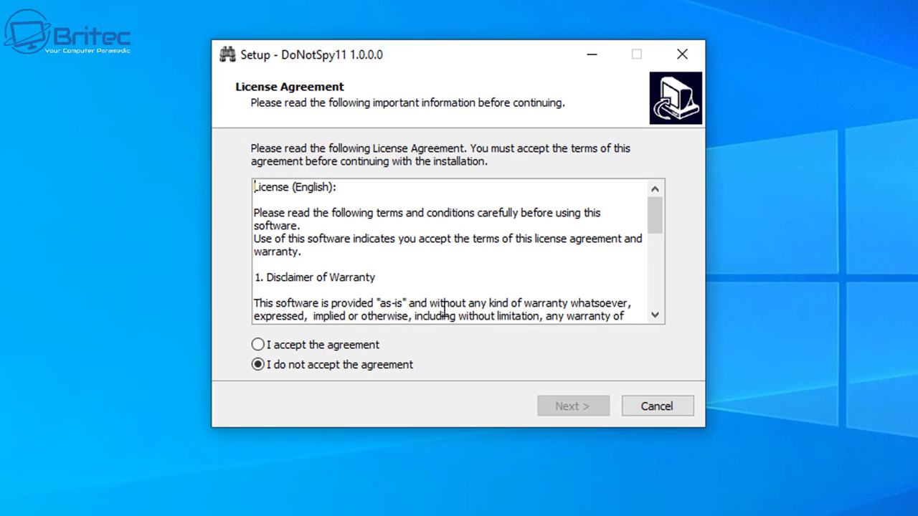
Step: Accept the license agreement and keep the default destination and the DoNotSpy11 Start Menu folder
{"action": "left_click", "coordinate": [290, 343]}
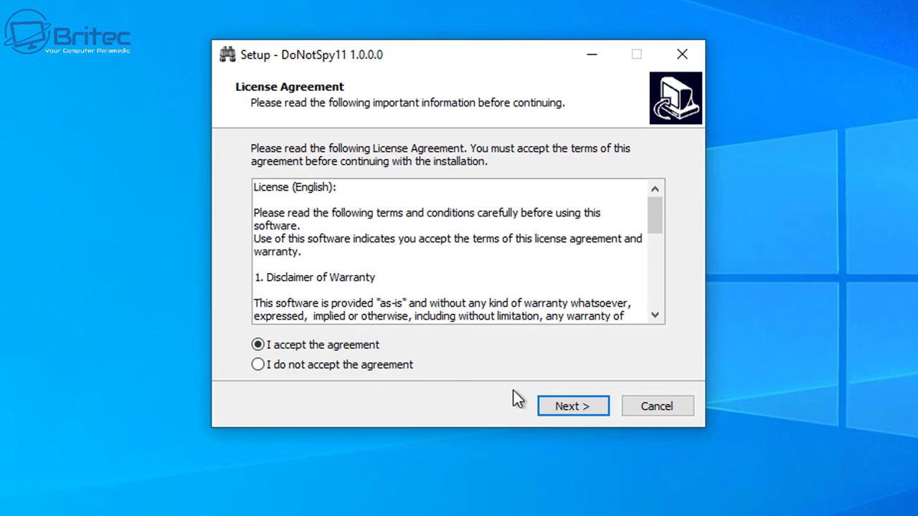
{"action": "left_click", "coordinate": [569, 408]}
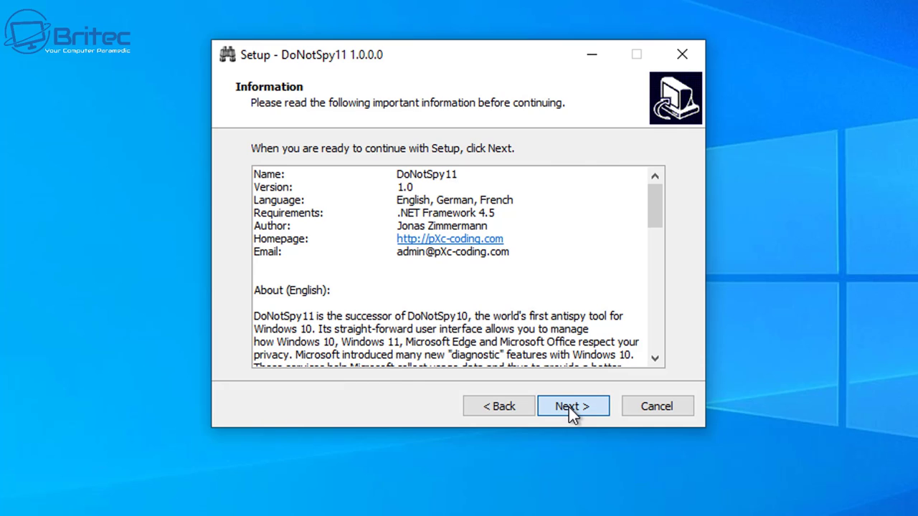
{"action": "left_click", "coordinate": [568, 408]}
{"action": "left_click", "coordinate": [569, 408]}
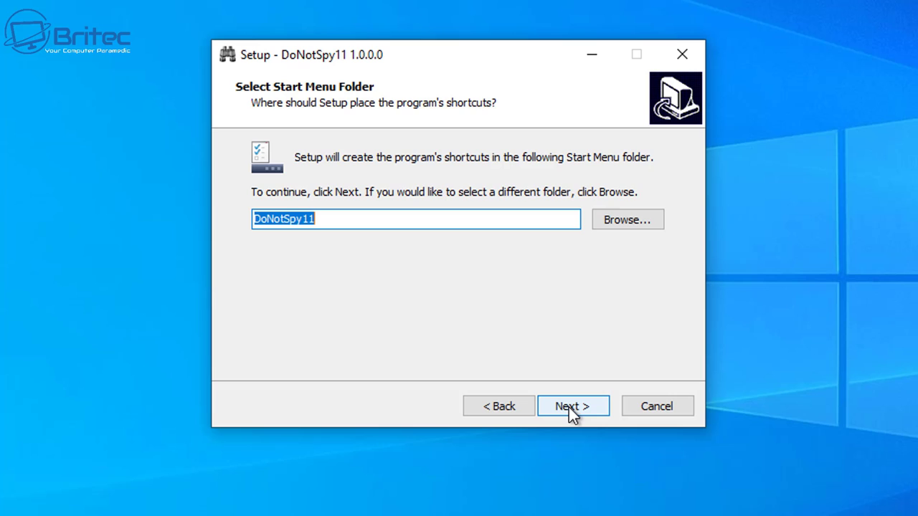
{"action": "left_click", "coordinate": [568, 407]}
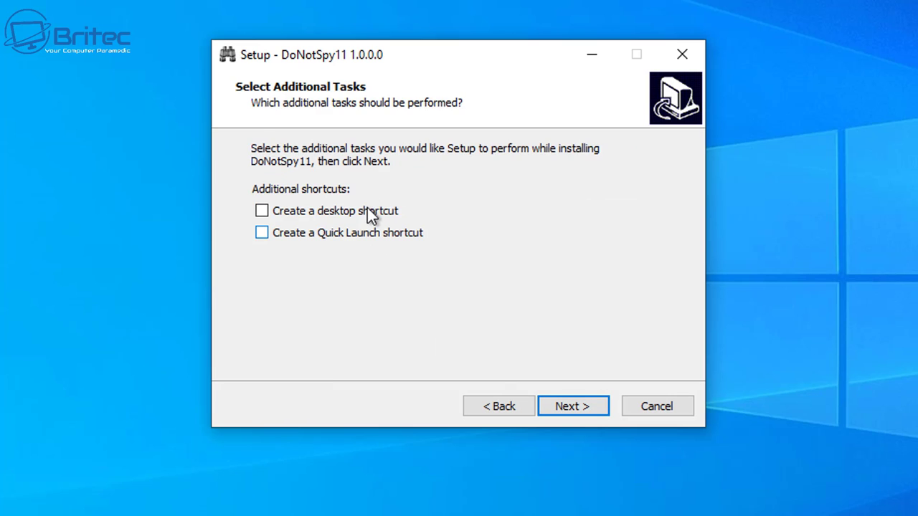
Step: Install DoNotSpy11 with a desktop shortcut, then finish the setup with the program set to launch
{"action": "left_click", "coordinate": [369, 211]}
{"action": "left_click", "coordinate": [574, 408]}
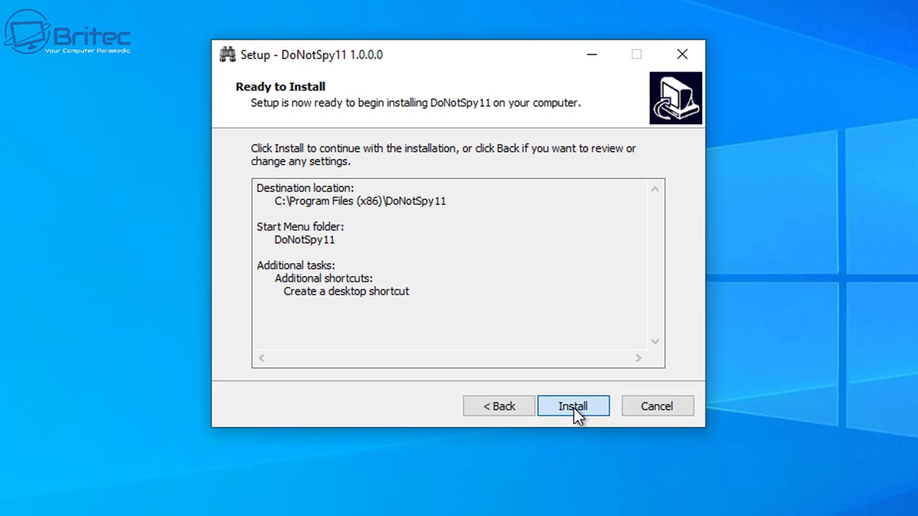
{"action": "left_click", "coordinate": [574, 408]}
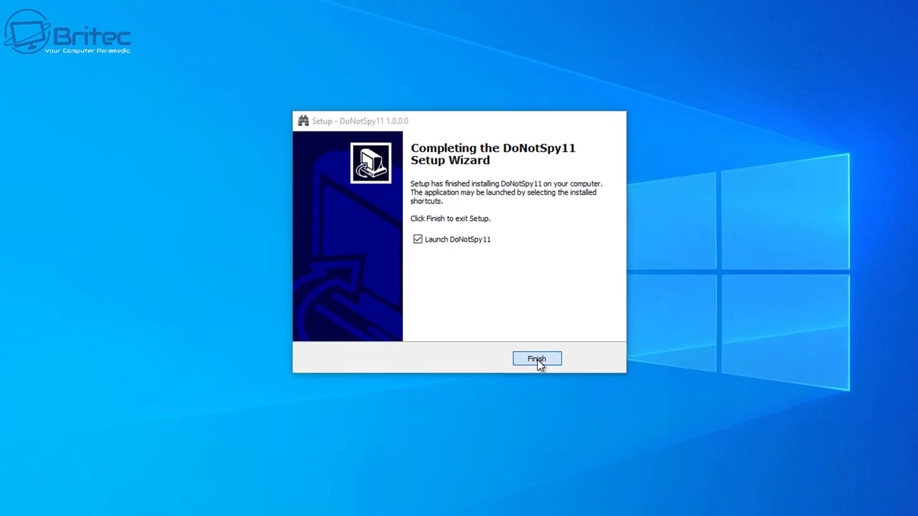
{"action": "left_click", "coordinate": [537, 359]}
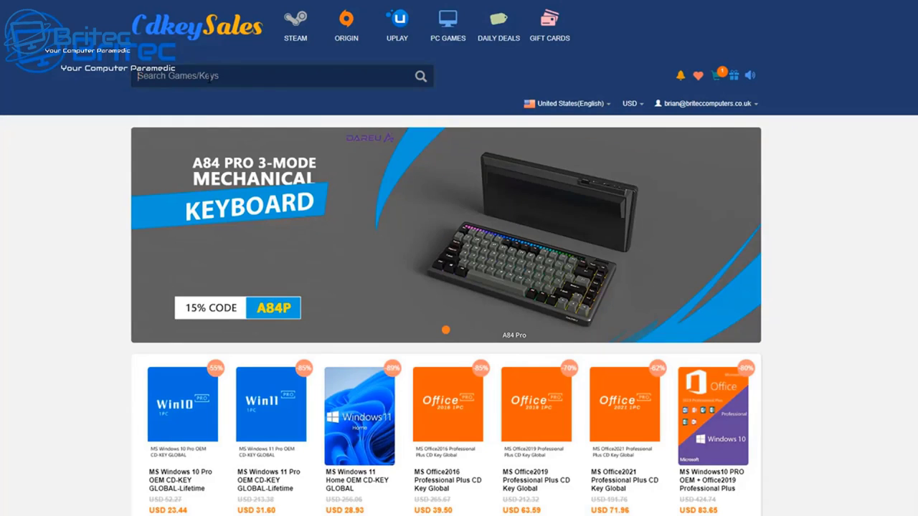
Step: On the CdkeySales site, search for "windows 10" and start buying the MS Windows 10 Pro OEM CD-KEY GLOBAL-Lifetime
{"action": "left_click", "coordinate": [208, 76]}
{"action": "type", "text": "windows 10"}
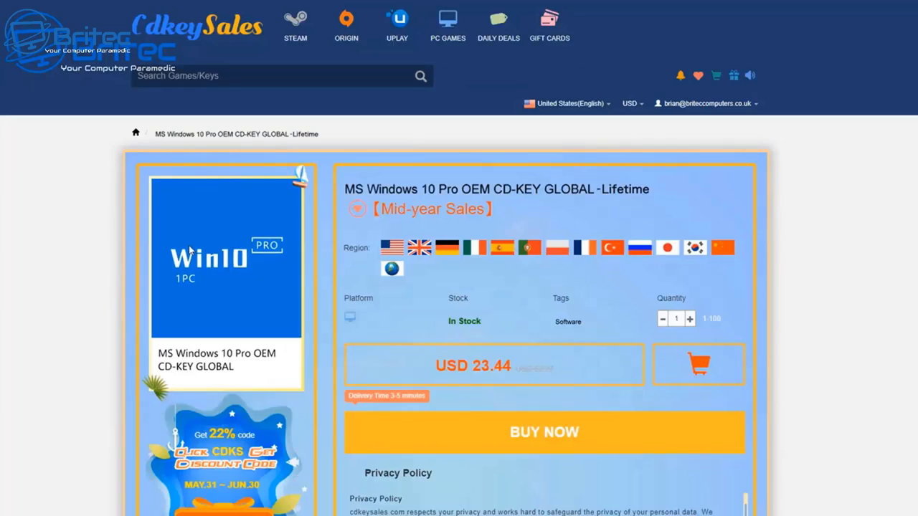
{"action": "scroll", "coordinate": [750, 390], "scroll_direction": "down", "scroll_amount": 1}
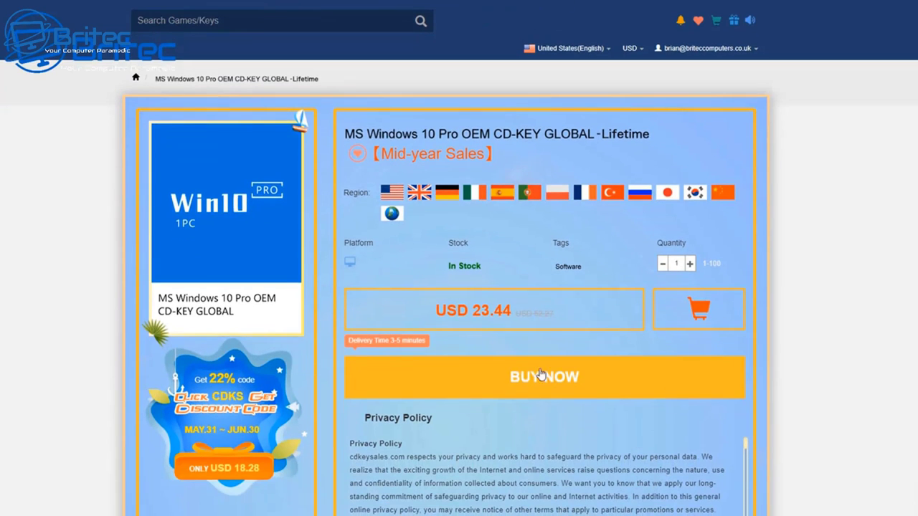
{"action": "left_click", "coordinate": [550, 378]}
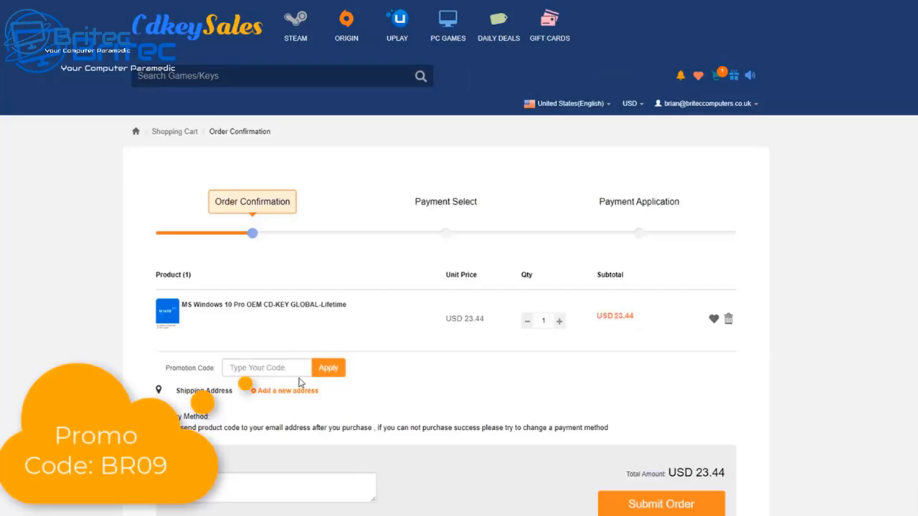
Step: Apply the promotion code BR09 to the Windows 10 Pro order
{"action": "left_click", "coordinate": [242, 368]}
{"action": "type", "text": "BR09"}
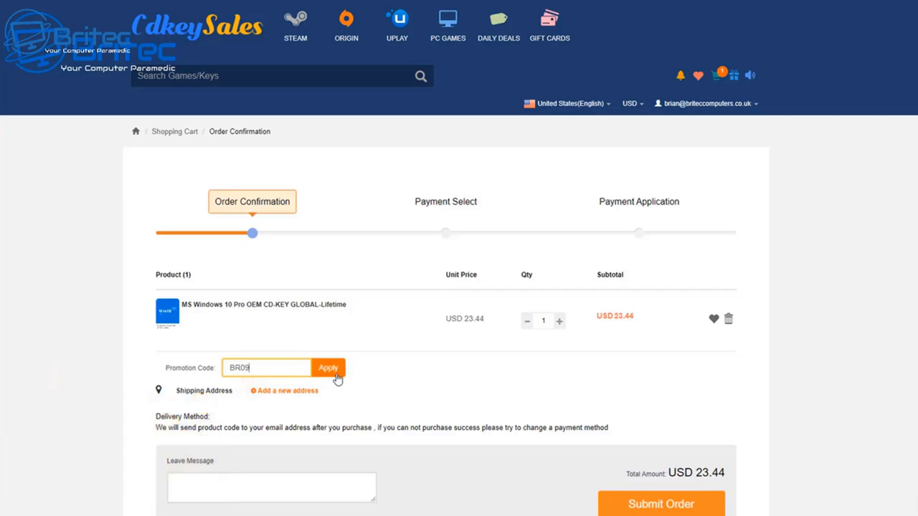
{"action": "left_click", "coordinate": [329, 369]}
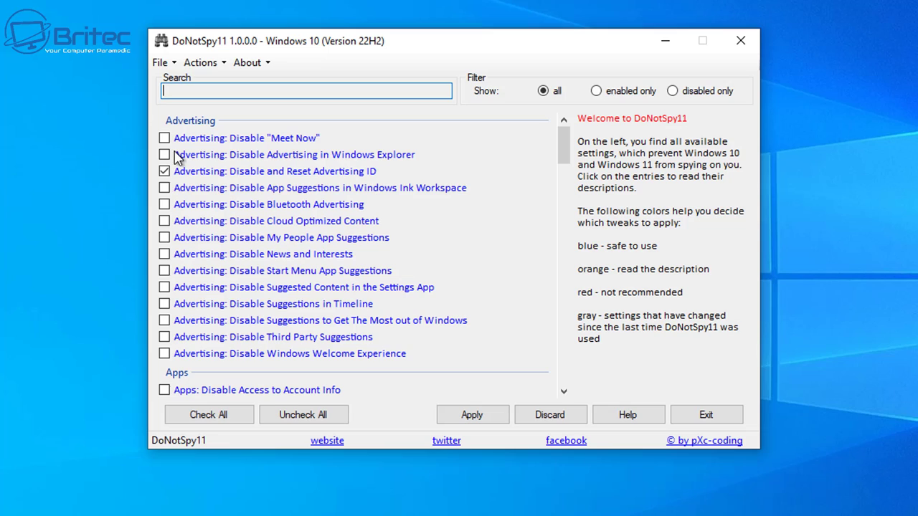
Step: In DoNotSpy11, select all tweaks except the ones disabling app access to the camera and microphone
{"action": "left_click", "coordinate": [213, 416]}
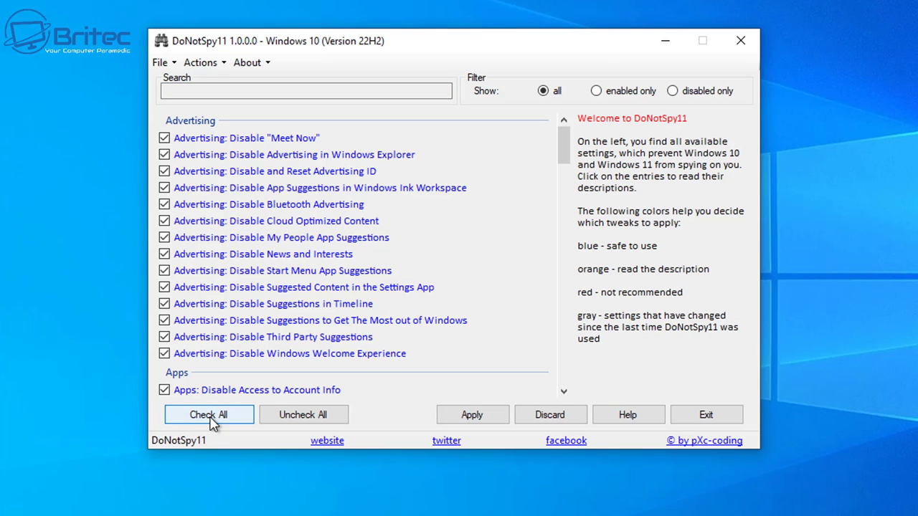
{"action": "left_click_drag", "start_coordinate": [563, 144], "coordinate": [588, 163]}
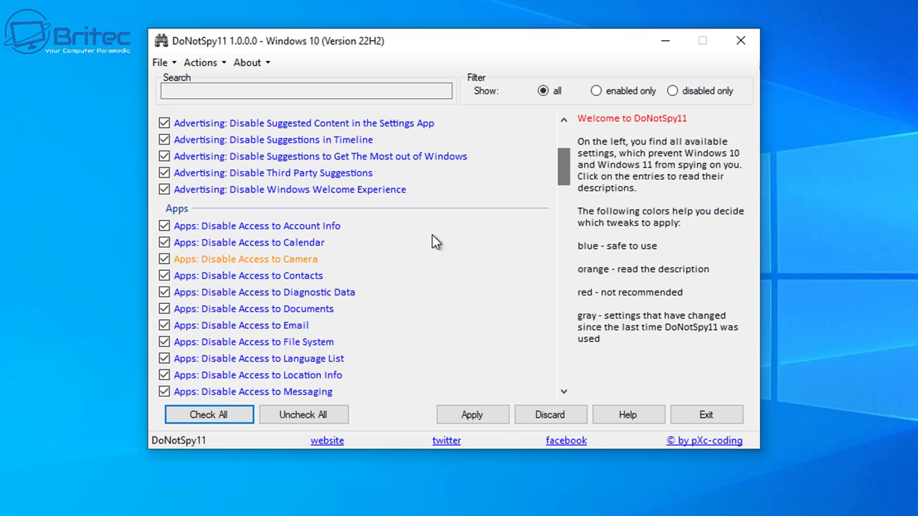
{"action": "left_click", "coordinate": [164, 259]}
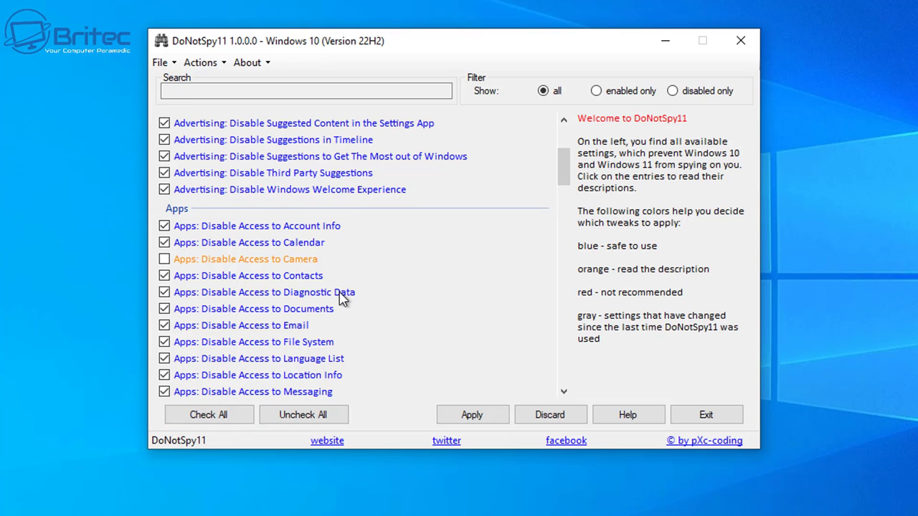
{"action": "scroll", "coordinate": [343, 299], "scroll_direction": "down", "scroll_amount": 2}
{"action": "left_click", "coordinate": [164, 313]}
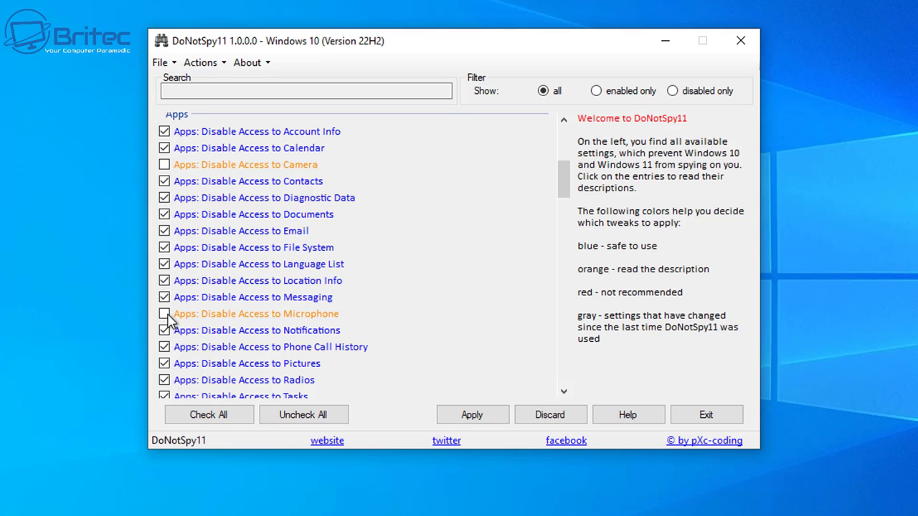
Step: Deselect the tweaks disabling SmartScreen-Filter for URLs, automatic Windows Store updates, automatic Windows Updates and the Malicious Software Removal Tool
{"action": "left_click_drag", "start_coordinate": [567, 180], "coordinate": [572, 295]}
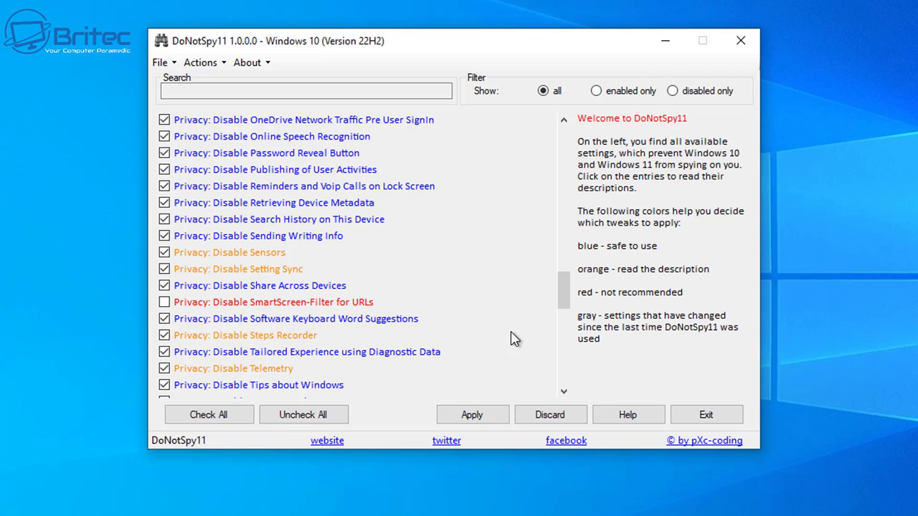
{"action": "left_click_drag", "start_coordinate": [563, 289], "coordinate": [565, 363]}
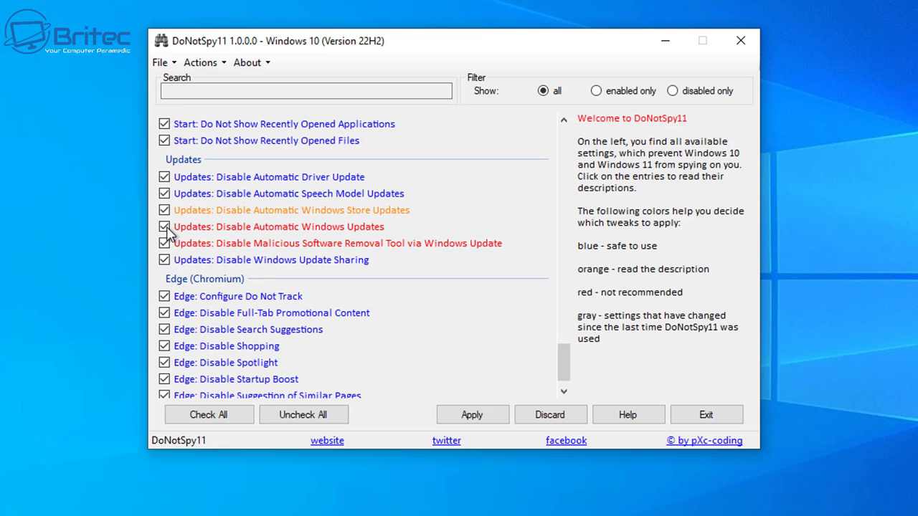
{"action": "left_click", "coordinate": [164, 226]}
{"action": "left_click", "coordinate": [165, 243]}
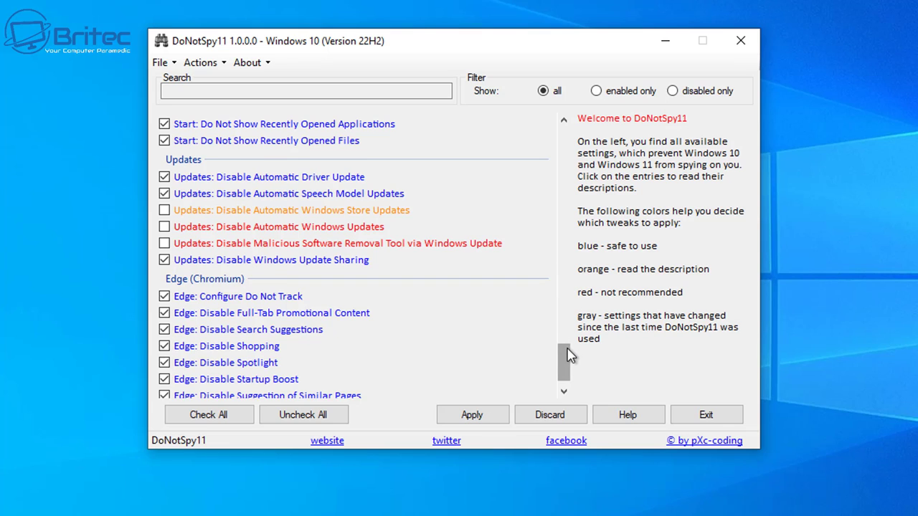
Step: Review the selected tweaks in the Start, Search, Privacy, Defender and Apps groups
{"action": "left_click_drag", "start_coordinate": [567, 353], "coordinate": [582, 322]}
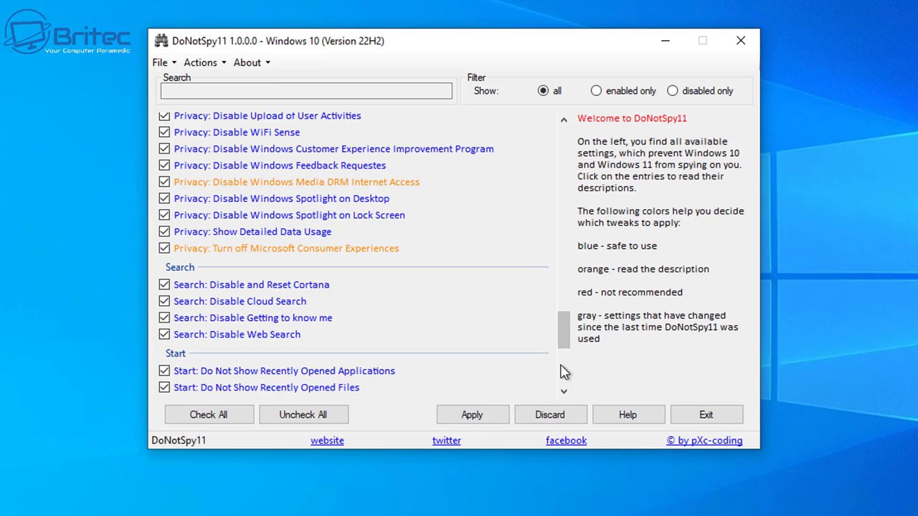
{"action": "scroll", "coordinate": [430, 317], "scroll_direction": "up", "scroll_amount": 1}
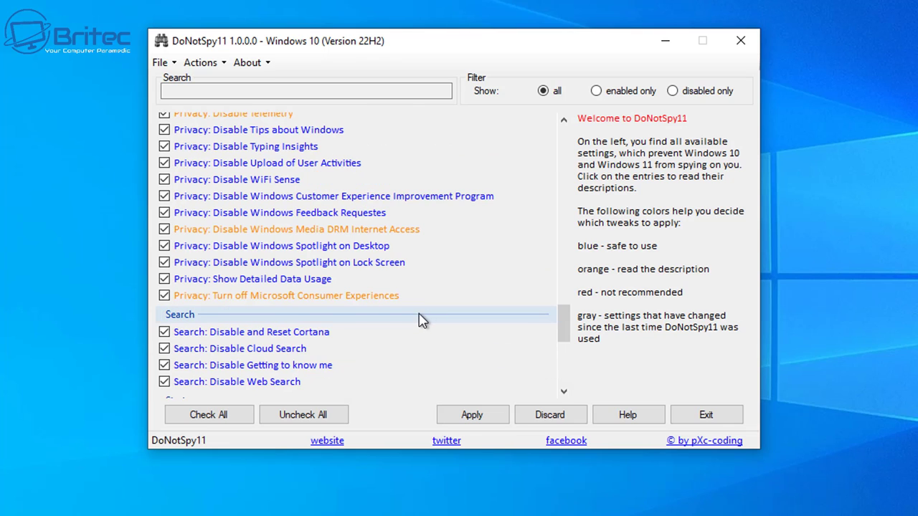
{"action": "scroll", "coordinate": [415, 320], "scroll_direction": "up", "scroll_amount": 1}
{"action": "scroll", "coordinate": [404, 320], "scroll_direction": "up", "scroll_amount": 3}
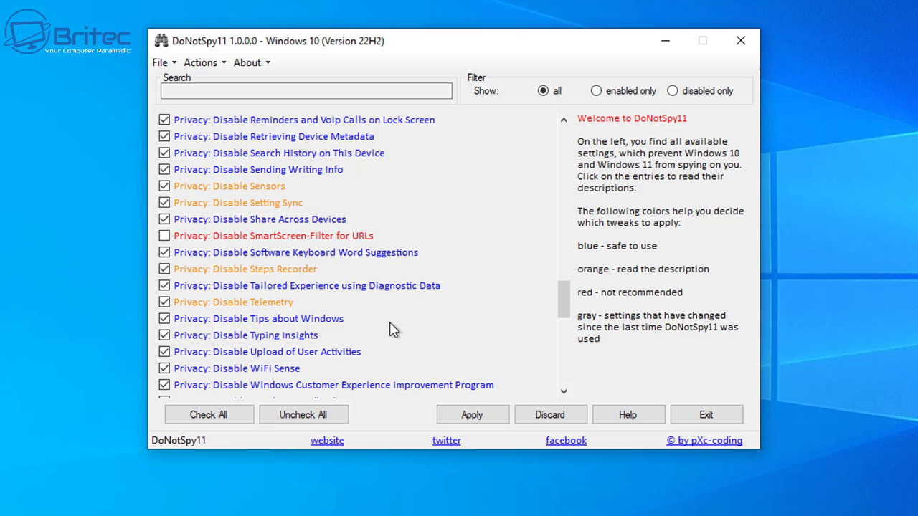
{"action": "scroll", "coordinate": [393, 329], "scroll_direction": "up", "scroll_amount": 5}
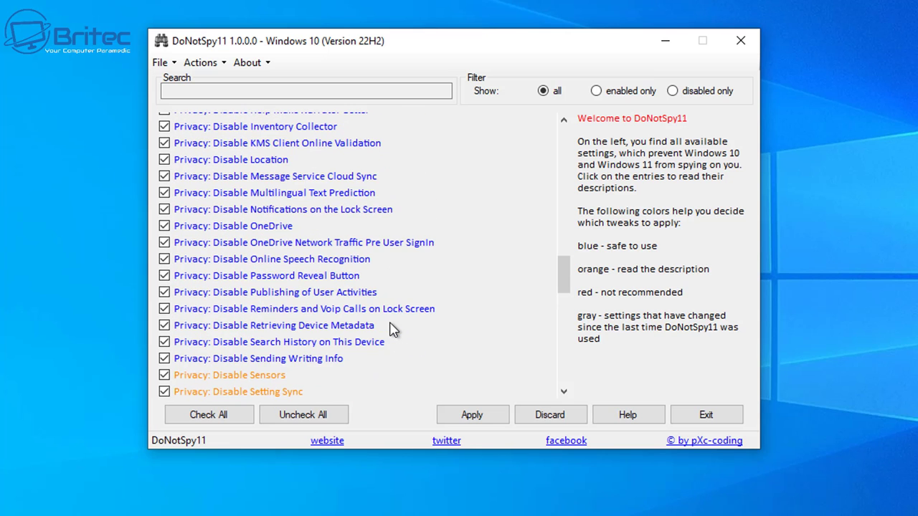
{"action": "scroll", "coordinate": [393, 330], "scroll_direction": "up", "scroll_amount": 6}
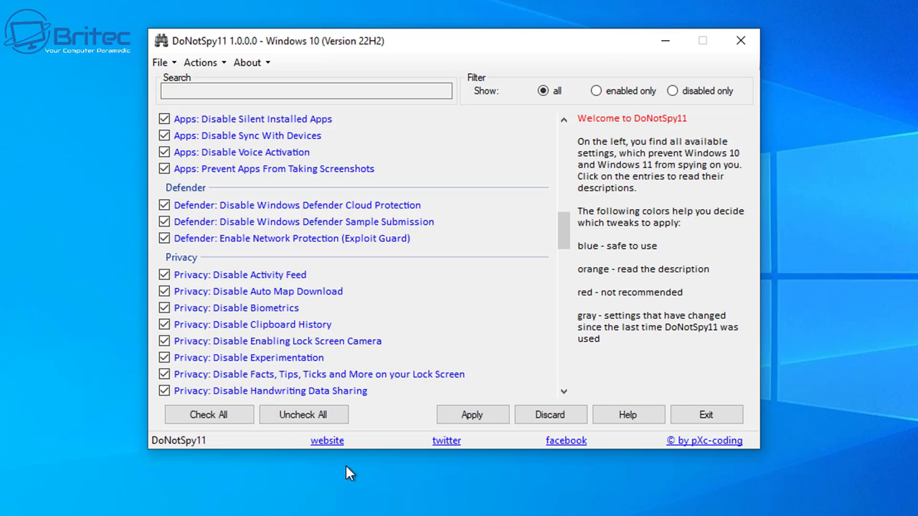
Step: Apply the selected tweaks, activating System Restore and creating a restore point as part of the process
{"action": "left_click", "coordinate": [471, 415]}
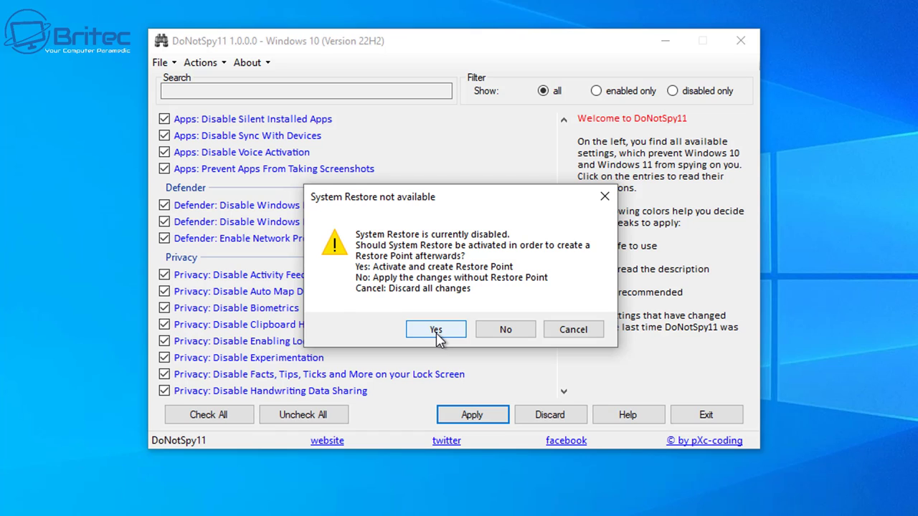
{"action": "left_click", "coordinate": [436, 331]}
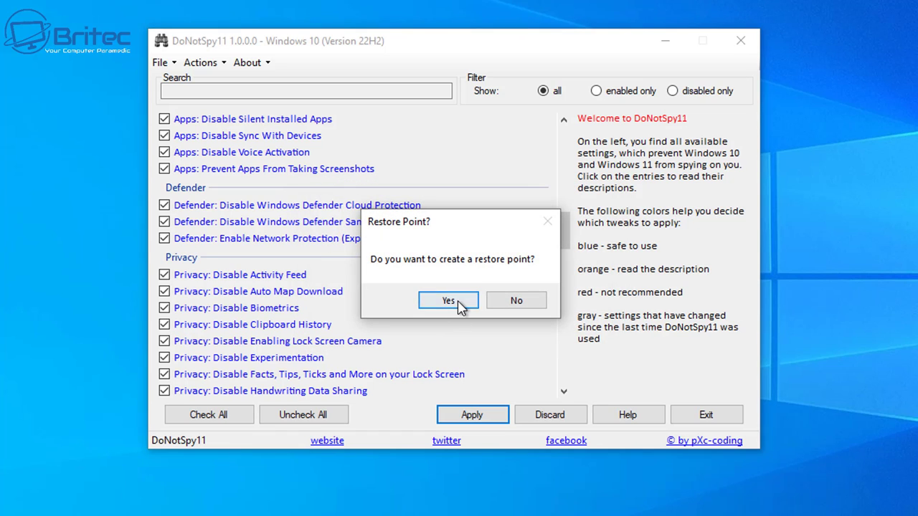
{"action": "left_click", "coordinate": [460, 304]}
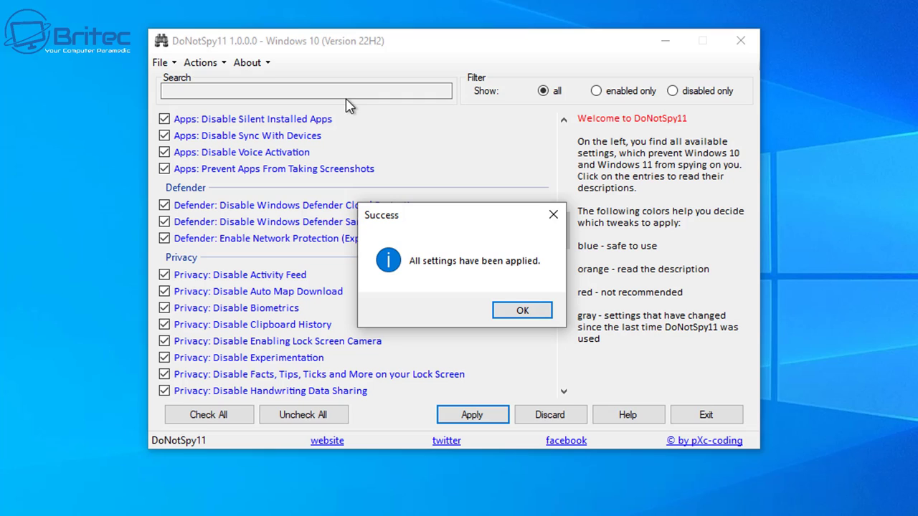
{"action": "left_click", "coordinate": [523, 312]}
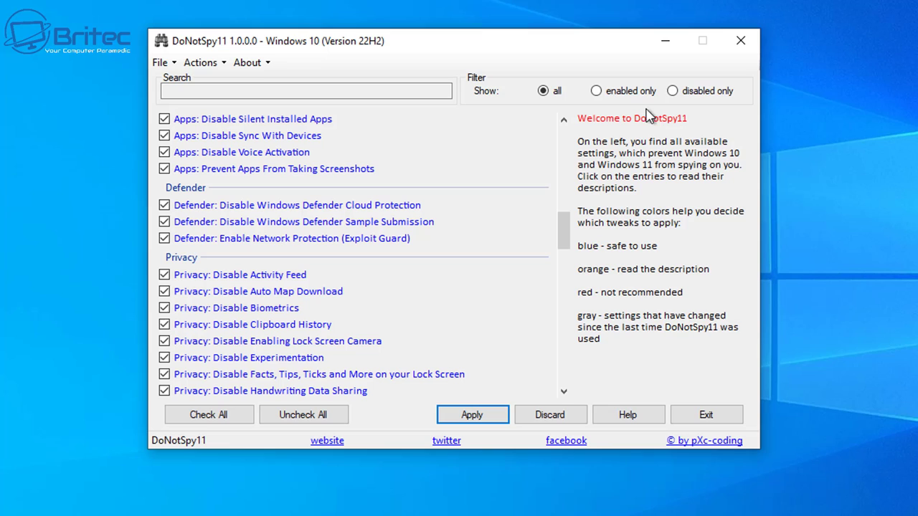
Step: Filter the tweak list to disabled only, enabled only and back to disabled only to review which tweaks are applied
{"action": "left_click", "coordinate": [672, 91]}
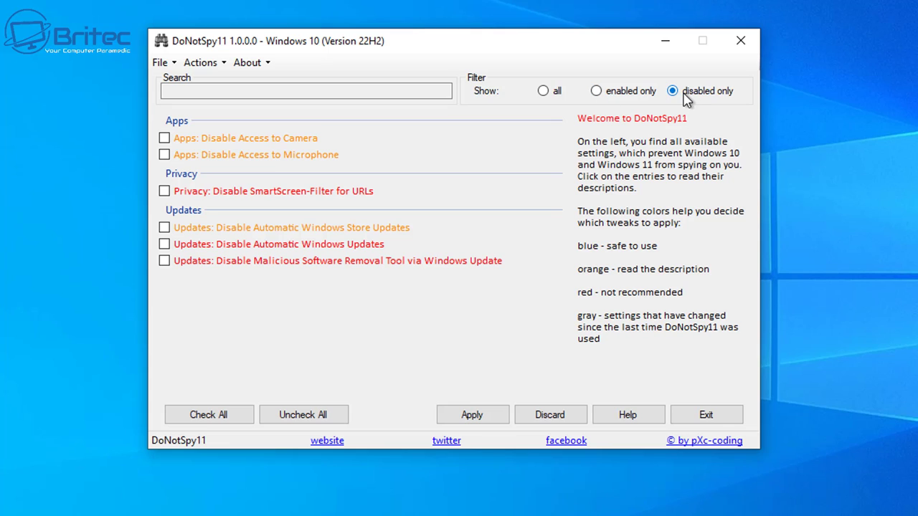
{"action": "left_click", "coordinate": [598, 94]}
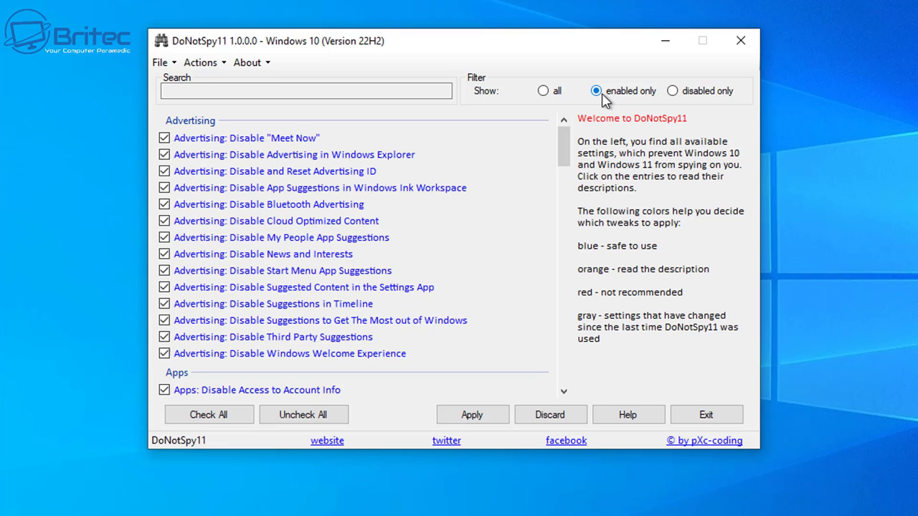
{"action": "left_click", "coordinate": [681, 94]}
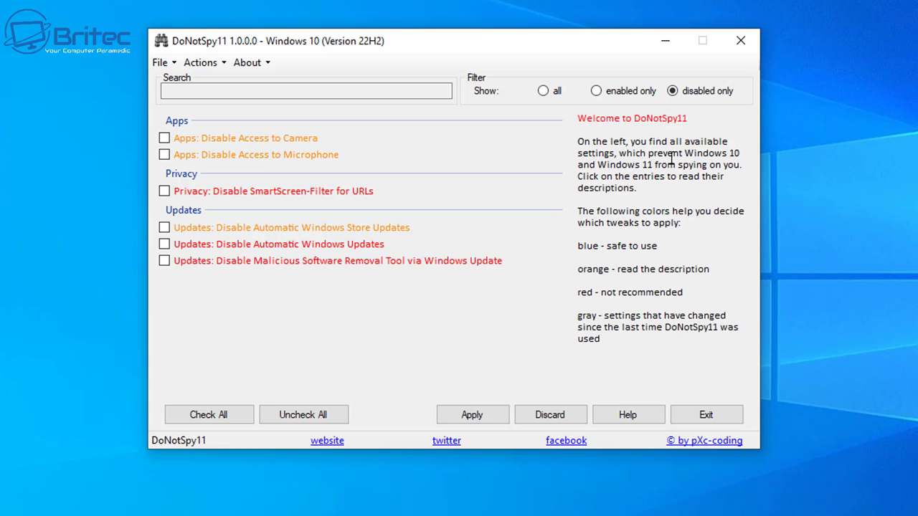
{"action": "key", "text": "ctrl+a"}
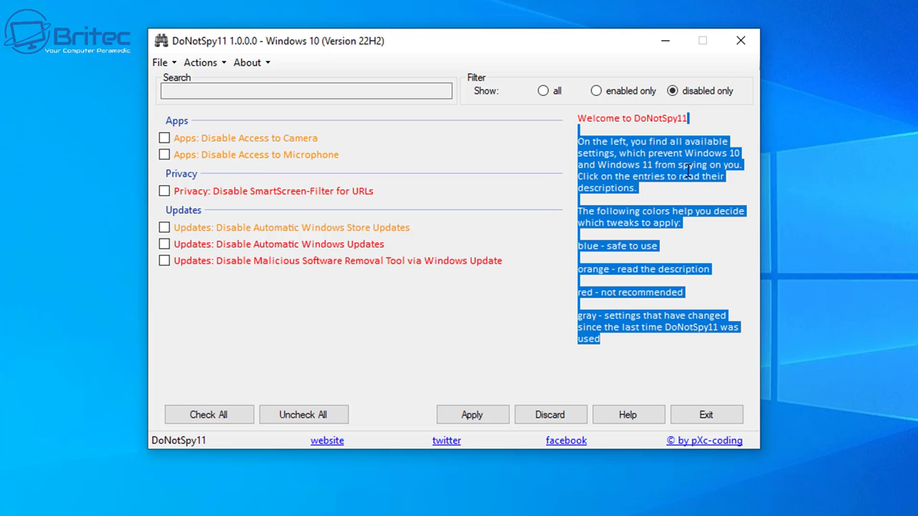
{"action": "left_click", "coordinate": [649, 153]}
{"action": "left_click_drag", "start_coordinate": [653, 153], "coordinate": [735, 187]}
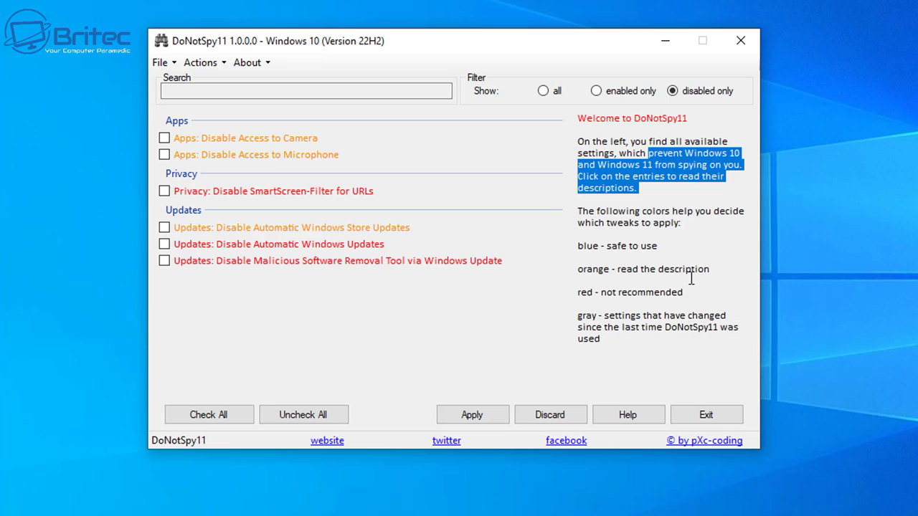
{"action": "left_click", "coordinate": [830, 261]}
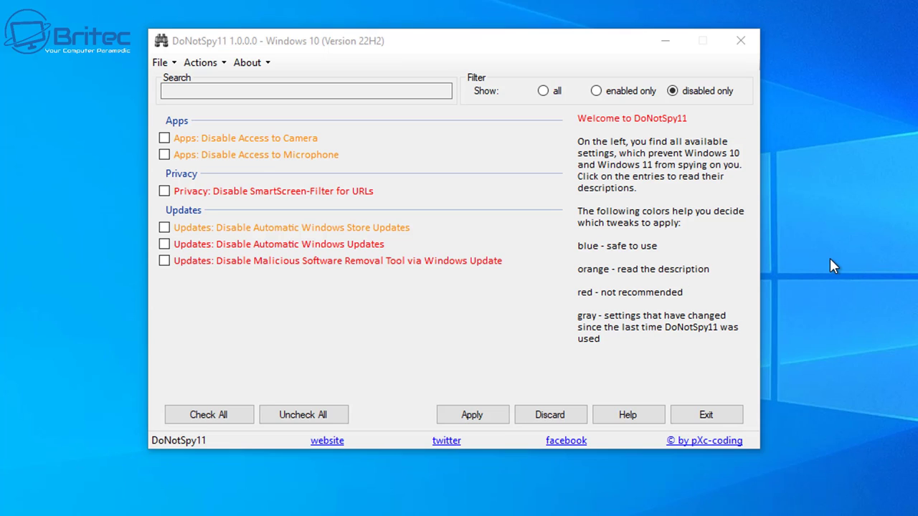
Step: Close the DoNotSpy11 window
{"action": "left_click", "coordinate": [740, 45]}
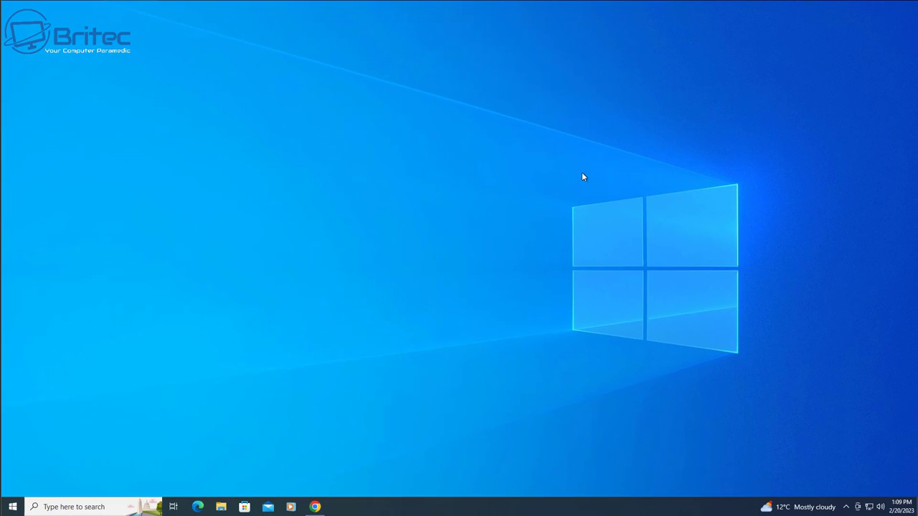